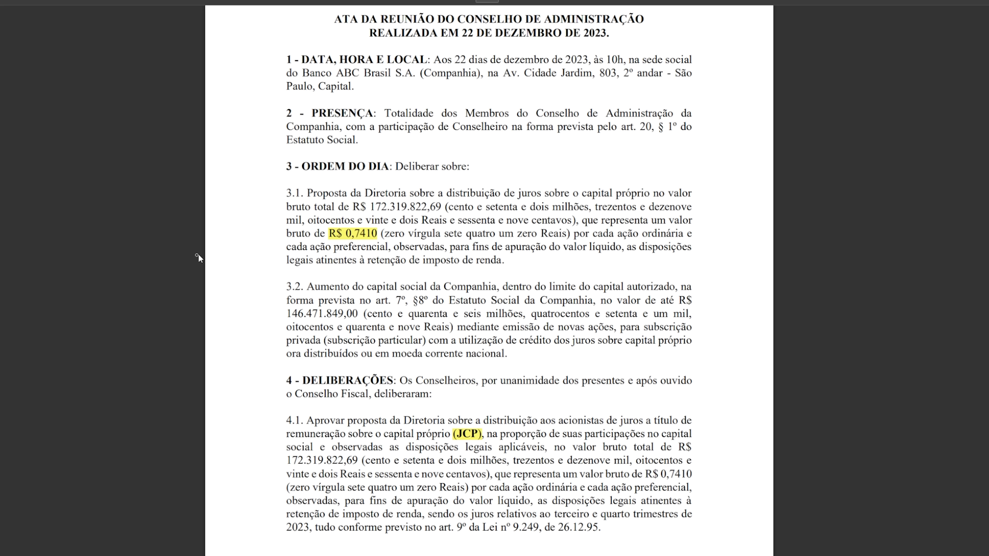
Draw green arrows pointing to the highlighted R$ 0,7410 in item 3.1, and clear the arrows.
mouse_move(224, 177)
mouse_down()
mouse_move(260, 230)
mouse_move(275, 233)
mouse_up()
drag(305, 205, 319, 225)
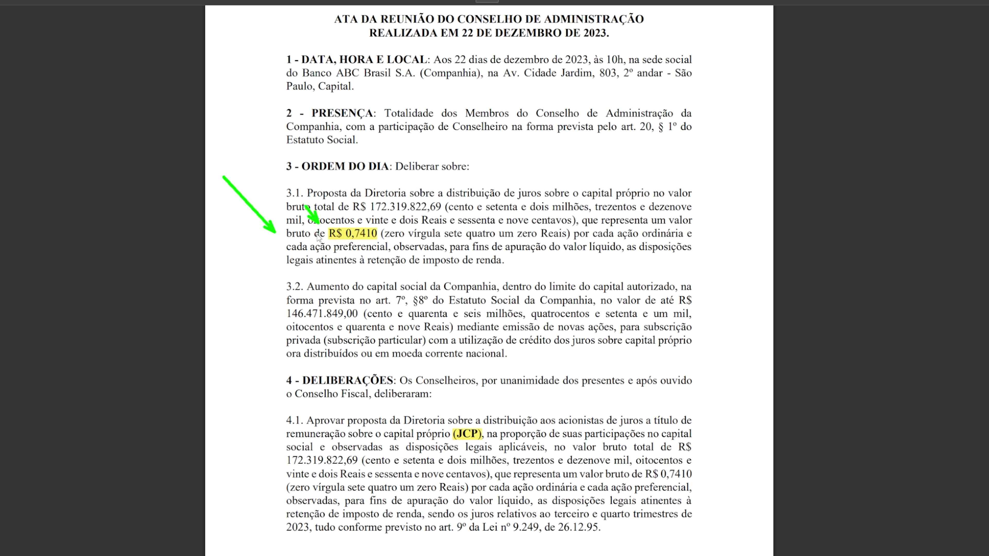
key(Escape)
Mark the highlighted 28/12/2023 record date in item 4.2 with an arrow on each side.
scroll(424, 319, down, 1)
scroll(423, 318, down, 10)
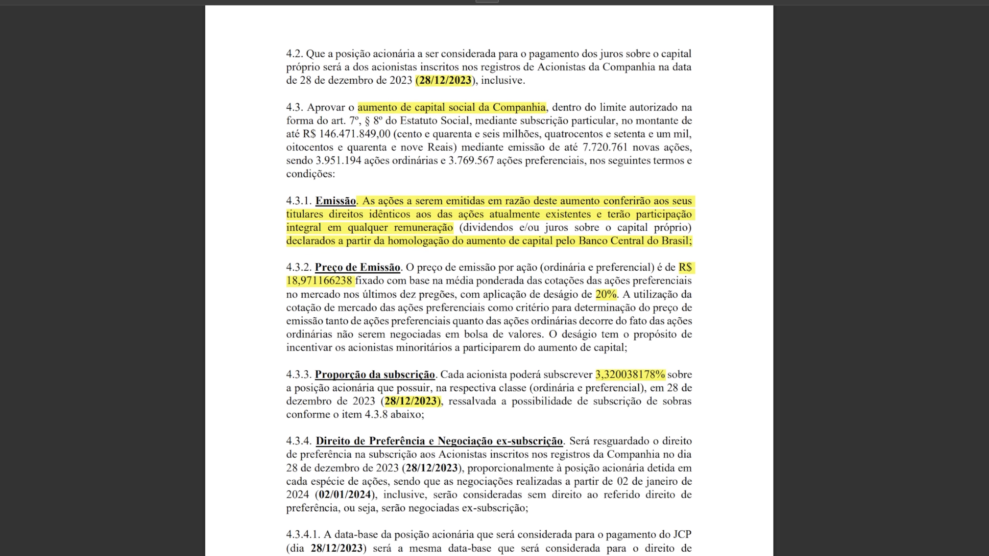
drag(387, 97, 426, 89)
drag(488, 96, 469, 91)
Point arrows at the R$ 18,971166238 issue price, the 20% discount and the 3,320038178% subscription proportion in items 4.3.2 and 4.3.3.
drag(233, 243, 269, 276)
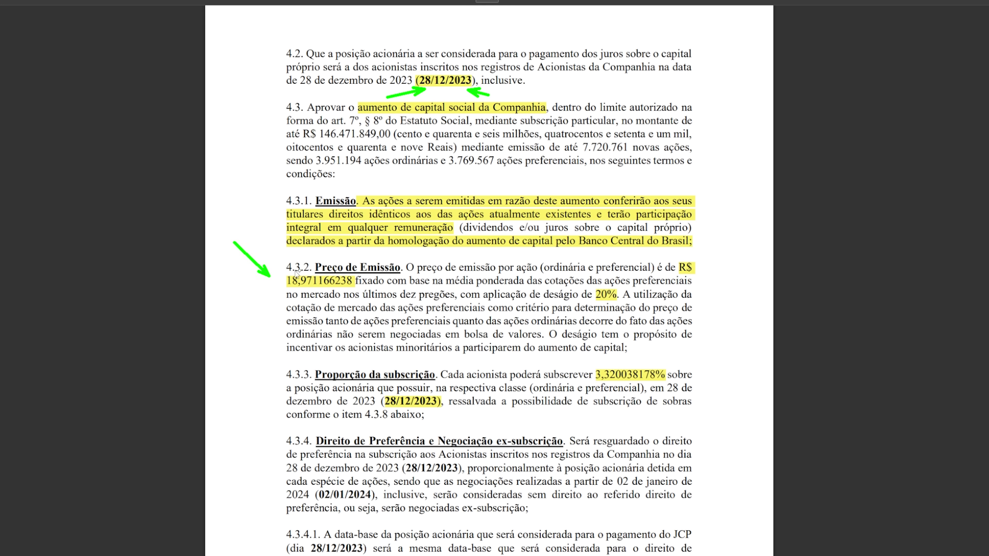
drag(653, 283, 624, 291)
drag(664, 346, 649, 364)
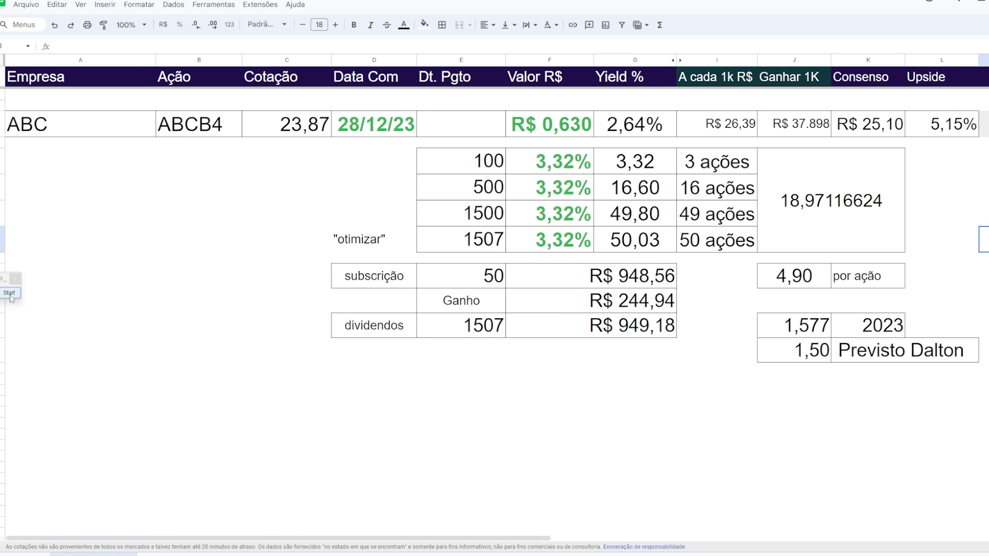
Switch to the dividend spreadsheet and draw arrows to the Data Com, Dt. Pgto, Valor R$ and Yield % cells of the ABCB4 row.
click(10, 293)
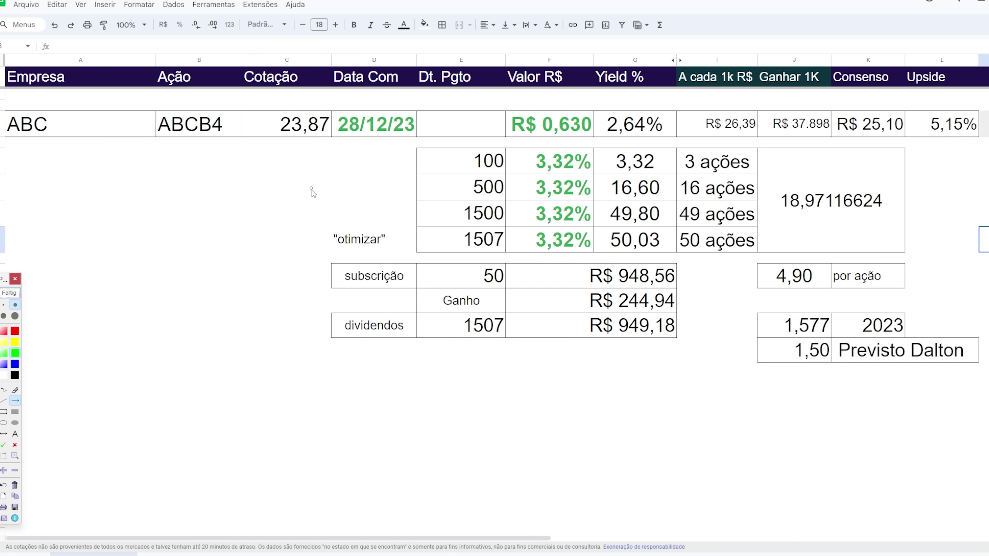
drag(313, 197, 347, 145)
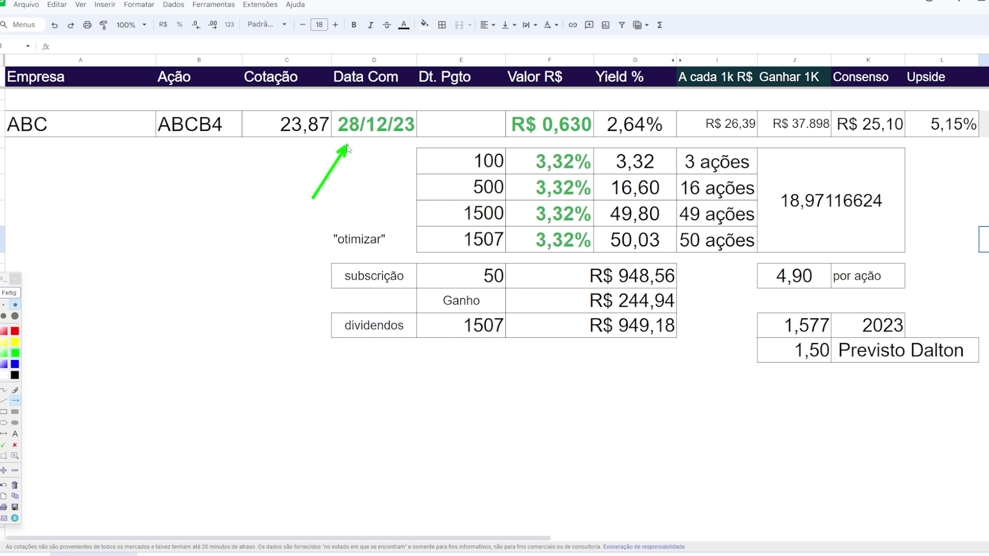
drag(427, 95, 435, 125)
drag(467, 90, 465, 114)
mouse_move(594, 87)
mouse_down()
mouse_move(569, 104)
mouse_move(585, 106)
mouse_up()
drag(675, 91, 656, 109)
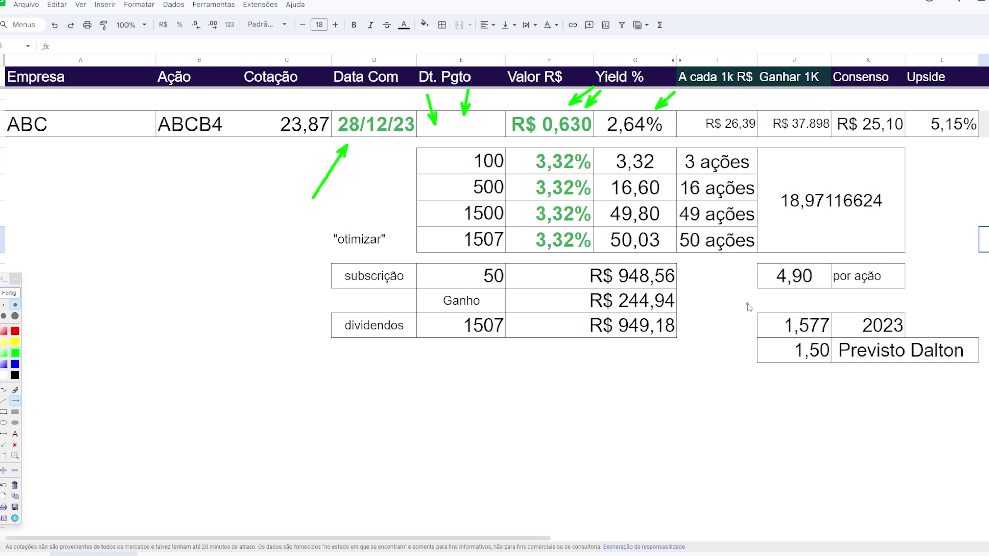
Point arrows at the 1,577 dividend for 2023 and the 1,50 forecast, and clear the annotations.
drag(747, 303, 765, 323)
drag(781, 393, 804, 370)
click(11, 294)
click(11, 294)
Draw arrows to the 3,32% subscription ratio in the 100-share row and to the 18,97116624 subscription price.
drag(523, 143, 533, 155)
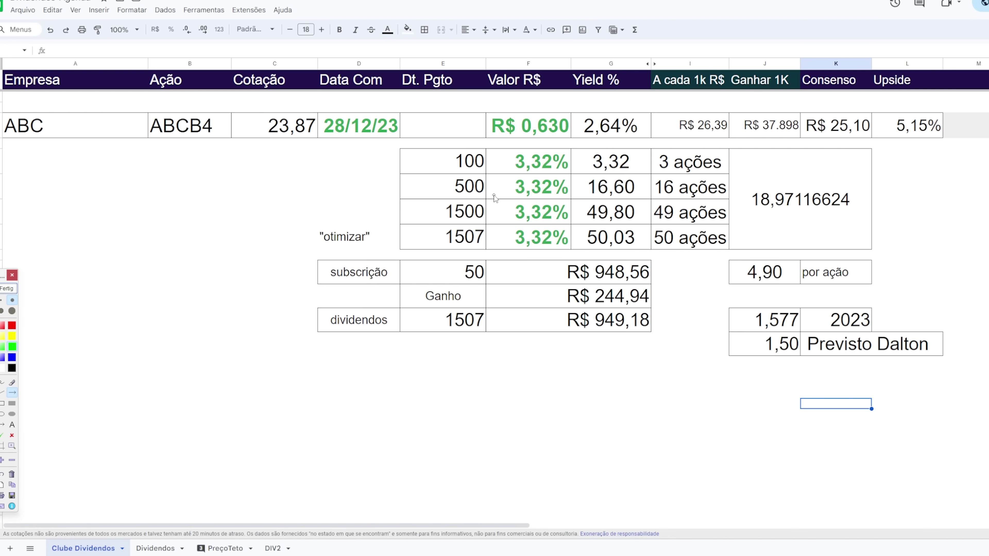
drag(499, 142, 508, 159)
drag(860, 147, 822, 173)
drag(784, 237, 804, 219)
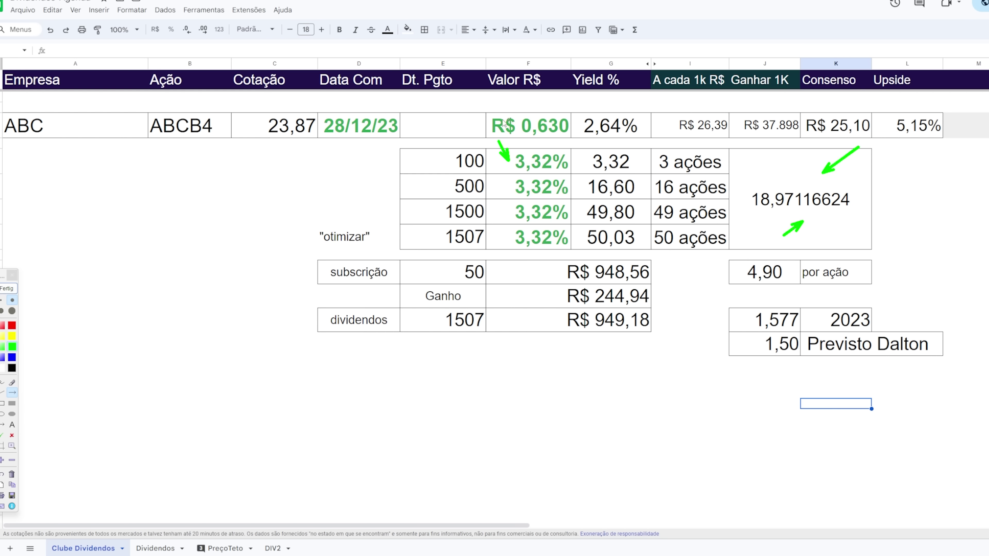
Mark the 23,87 share quote and the 18,97116624 subscription price with arrows for comparison.
drag(290, 176, 299, 147)
drag(760, 166, 775, 180)
drag(766, 235, 783, 222)
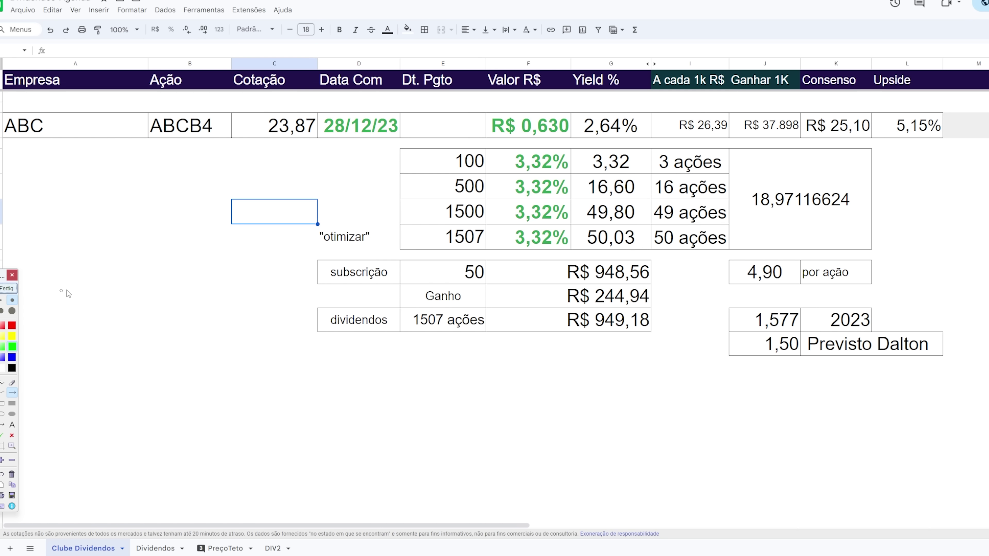
Point arrows across the 100-share row at its 3,32% ratio, 3,32 result and 3 ações, and clear them.
drag(494, 147, 506, 162)
drag(449, 136, 453, 150)
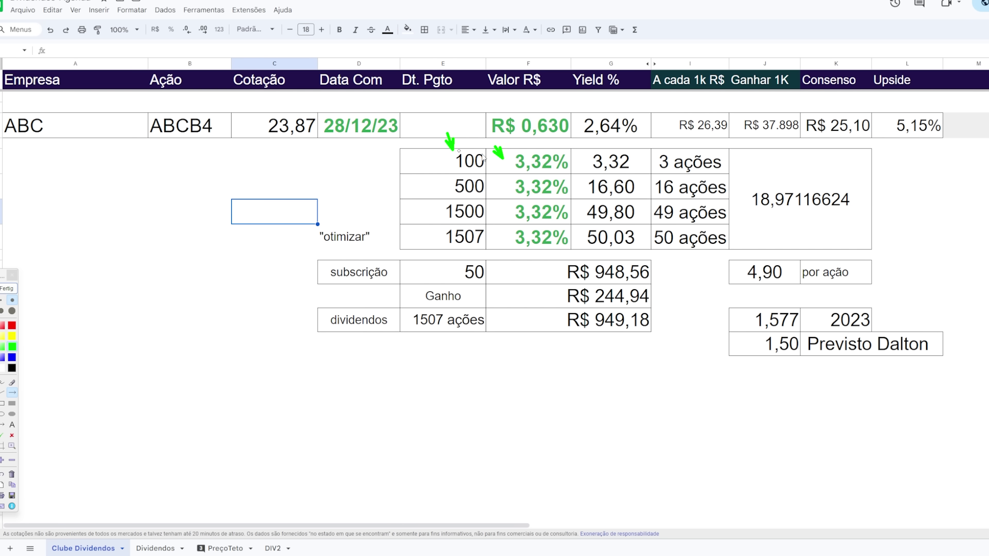
drag(576, 143, 623, 175)
click(6, 288)
drag(695, 145, 678, 152)
drag(635, 144, 615, 150)
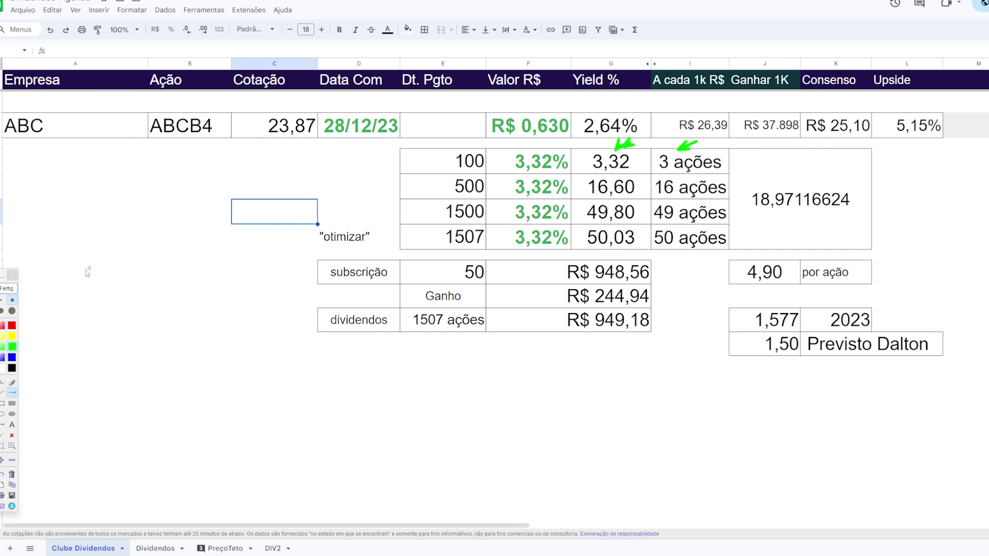
click(13, 298)
Draw arrows along the 500-share and 1500-share rows up to their 16 ações and 49 ações, and clear them.
drag(401, 162, 430, 182)
drag(489, 175, 504, 183)
drag(576, 168, 581, 180)
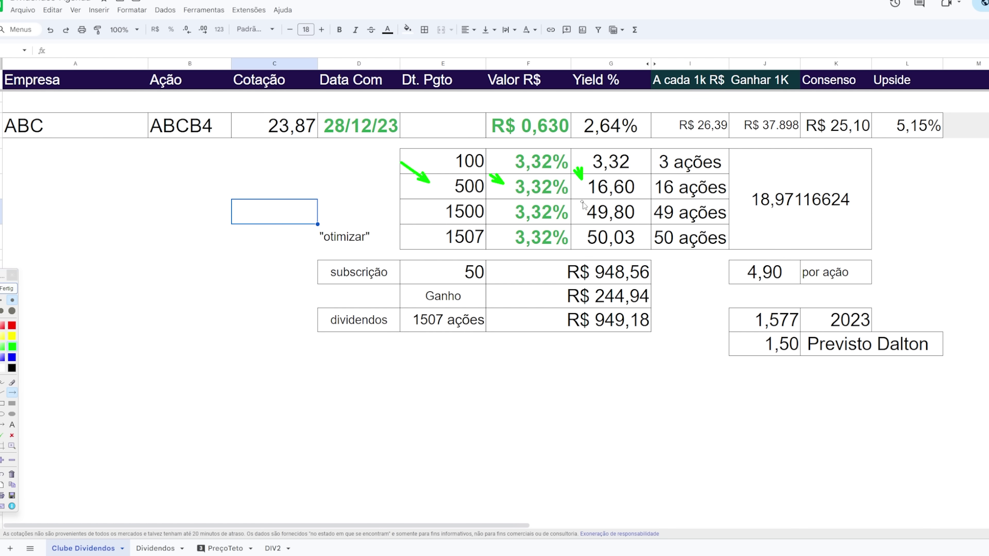
drag(642, 167, 648, 182)
drag(399, 198, 425, 210)
drag(572, 190, 586, 205)
drag(642, 189, 649, 202)
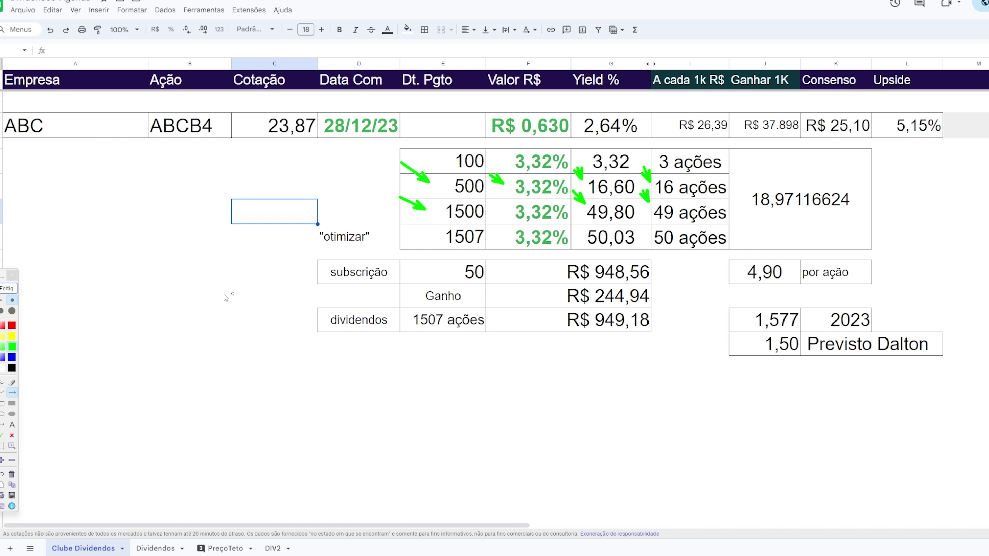
click(12, 275)
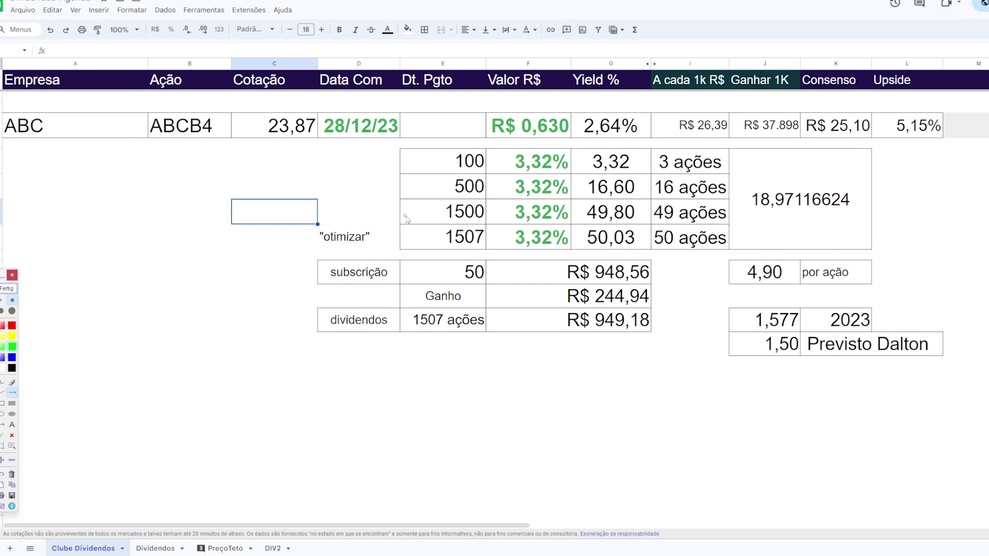
Point arrows at 1507, 50,03 and 50 ações in the "otimizar" row, and clear the arrows.
drag(407, 214, 425, 238)
drag(569, 219, 578, 231)
drag(646, 233, 647, 236)
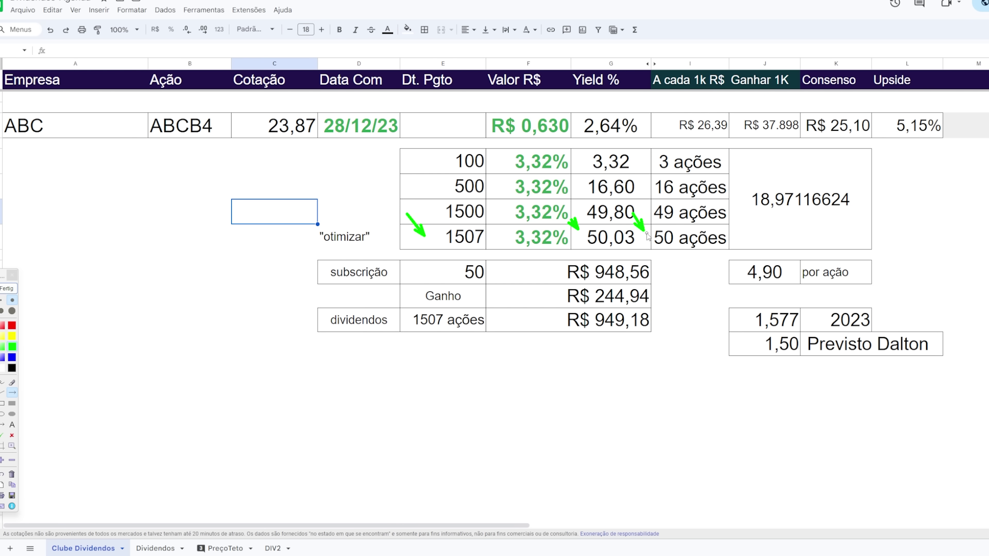
click(7, 289)
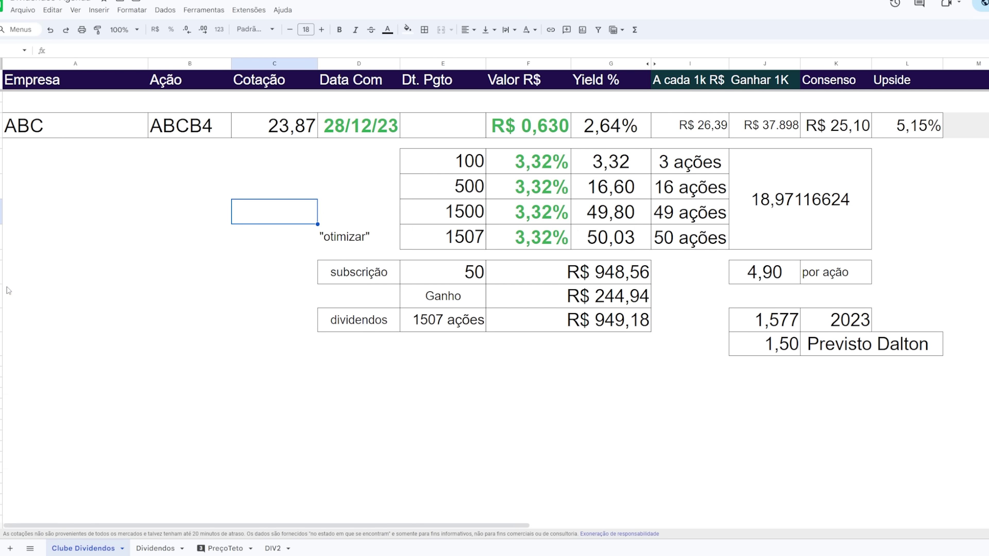
Mark the share quantities and amounts in the subscrição and dividendos rows with arrows, and clear the arrows.
drag(411, 253, 447, 272)
drag(537, 254, 555, 270)
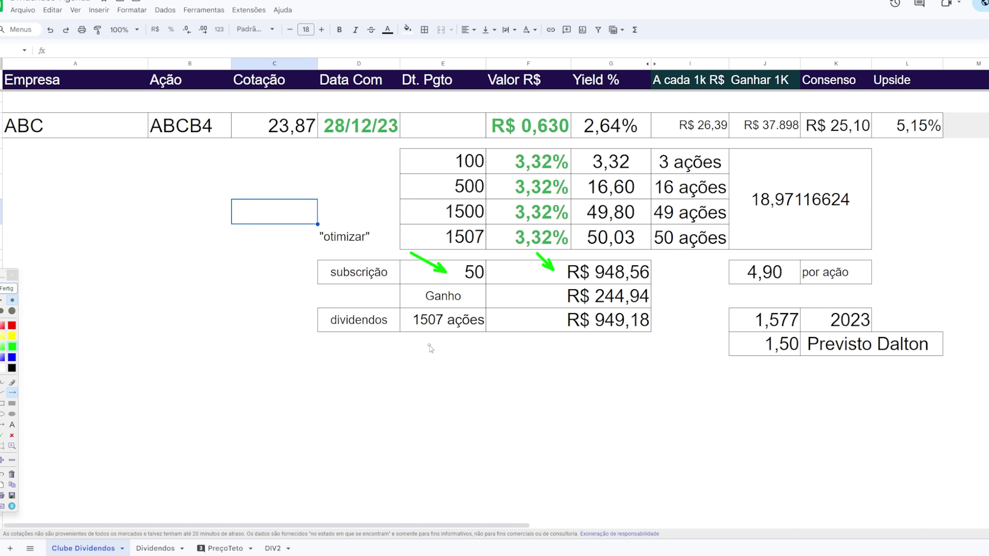
drag(360, 355, 366, 335)
drag(420, 352, 445, 342)
drag(558, 361, 576, 343)
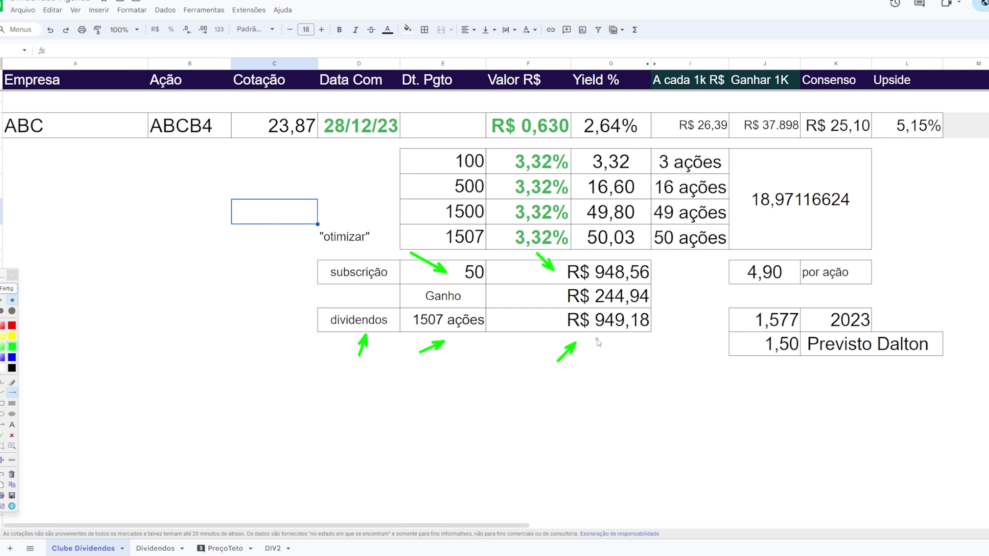
click(12, 275)
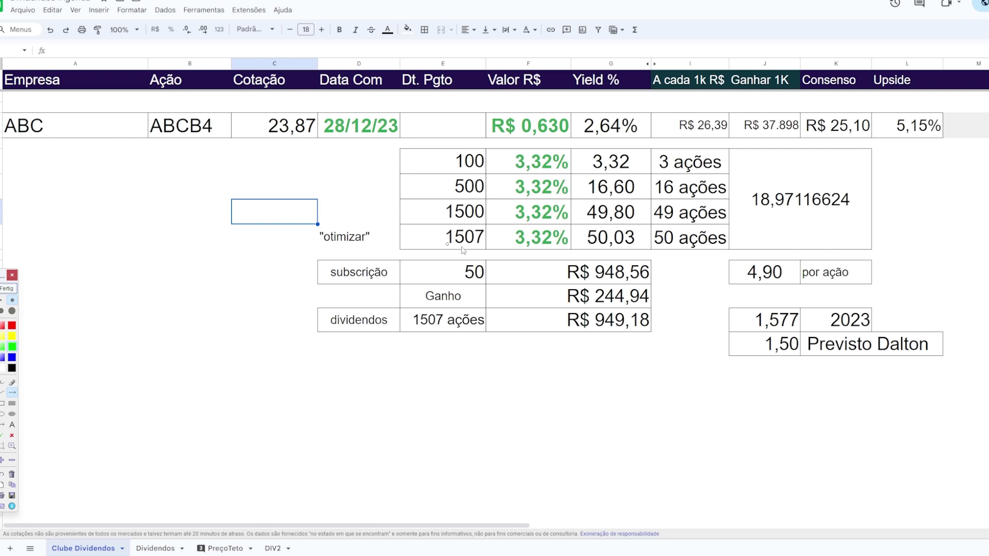
Point arrows at the R$ 949,18 dividends, the R$ 948,56 subscription cost and the 50-share result, and clear them.
drag(529, 311, 554, 321)
drag(527, 256, 560, 273)
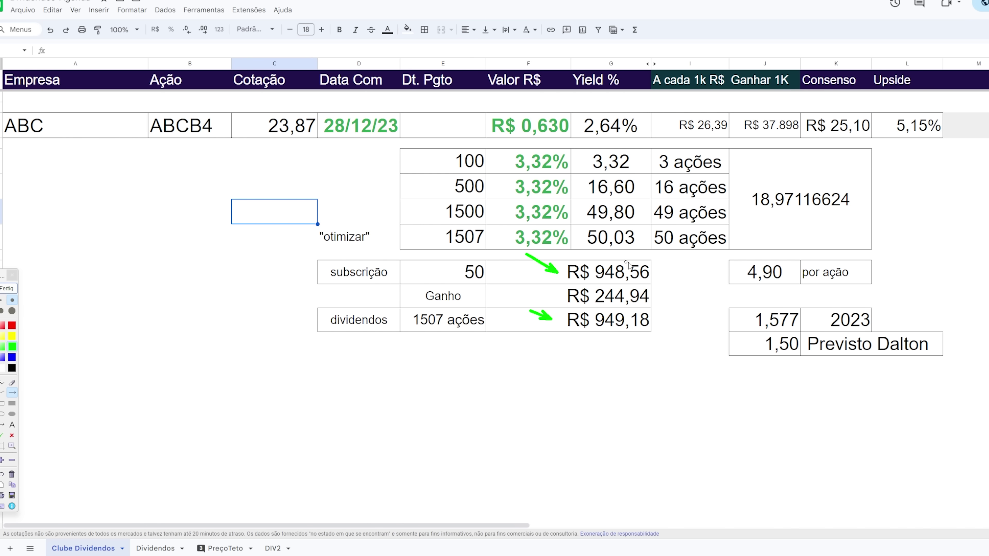
drag(649, 221, 642, 229)
click(16, 290)
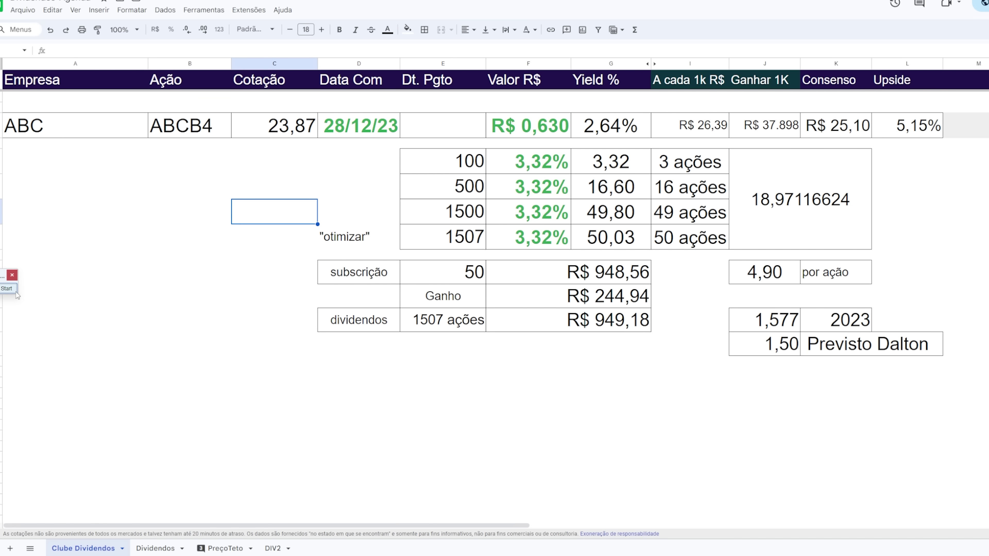
Draw arrows to the R$ 244,94 gain, the 1507-share quantity and the 4,90 gain per share.
click(16, 291)
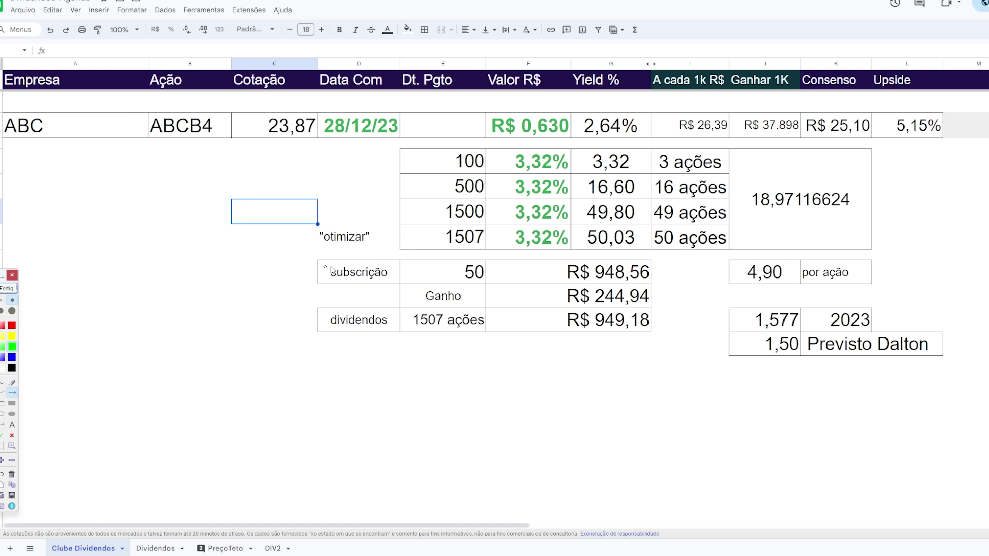
drag(534, 288, 558, 293)
drag(681, 279, 664, 294)
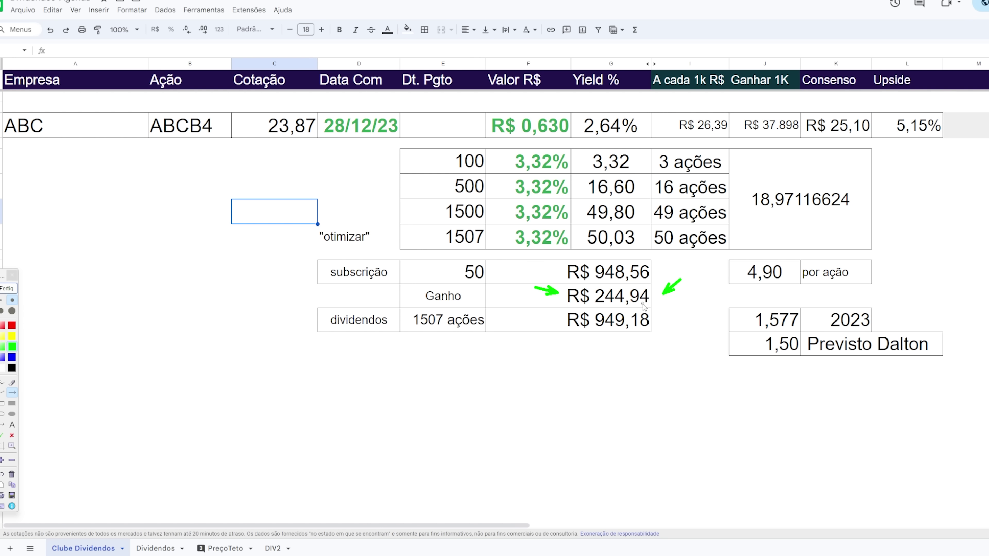
drag(405, 251, 431, 243)
drag(704, 249, 727, 265)
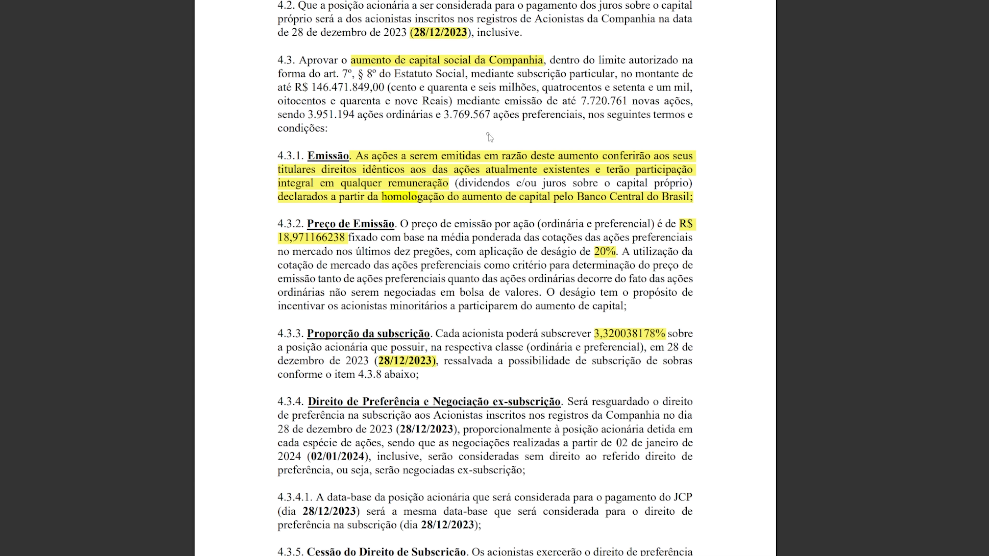
Return to the meeting minutes and mark item 4.3.1 with arrows, including along its Banco Central approval clause.
drag(572, 126, 532, 135)
drag(214, 143, 260, 169)
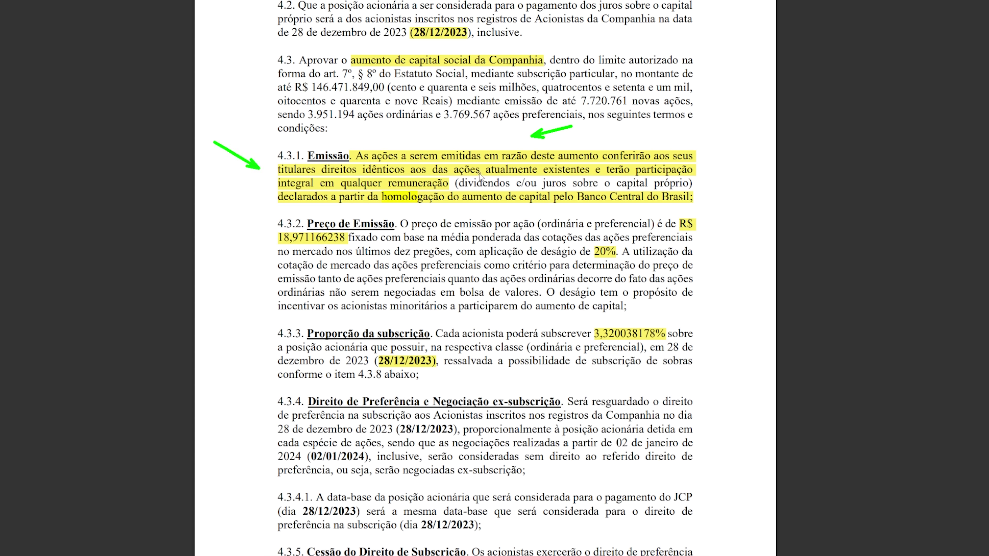
drag(429, 214, 447, 209)
drag(518, 215, 541, 211)
drag(572, 214, 598, 210)
drag(626, 215, 647, 212)
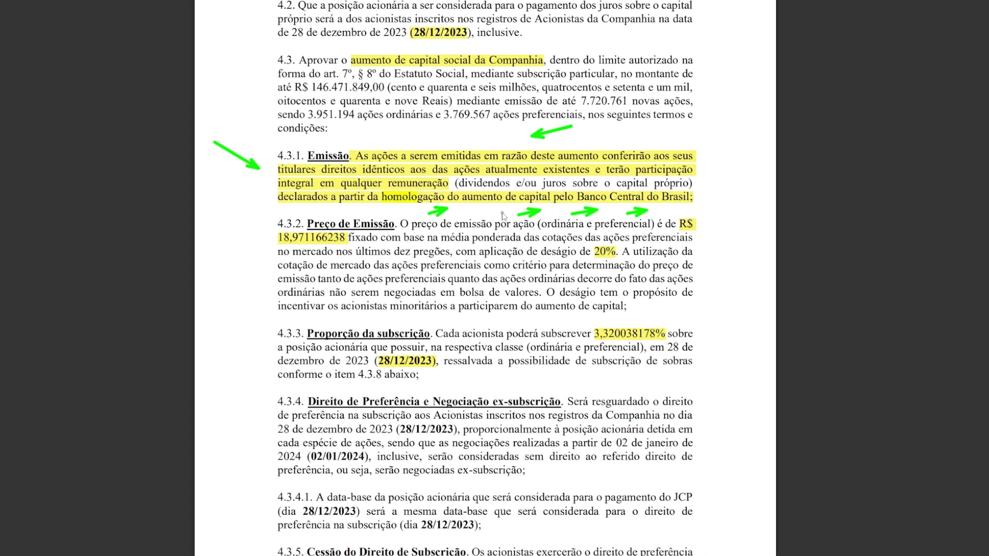
Point arrows at the subscription period with its 02/01/2024 and 02/02/2024 dates and at the highlighted payment clause in item 4.3.7.
scroll(502, 216, down, 5)
drag(635, 22, 590, 60)
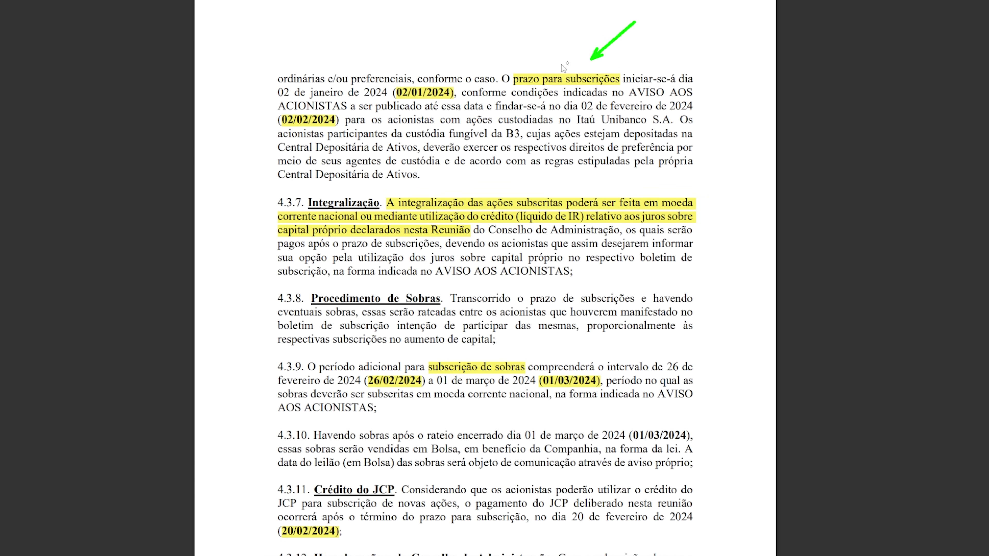
drag(387, 38, 407, 80)
drag(210, 129, 268, 127)
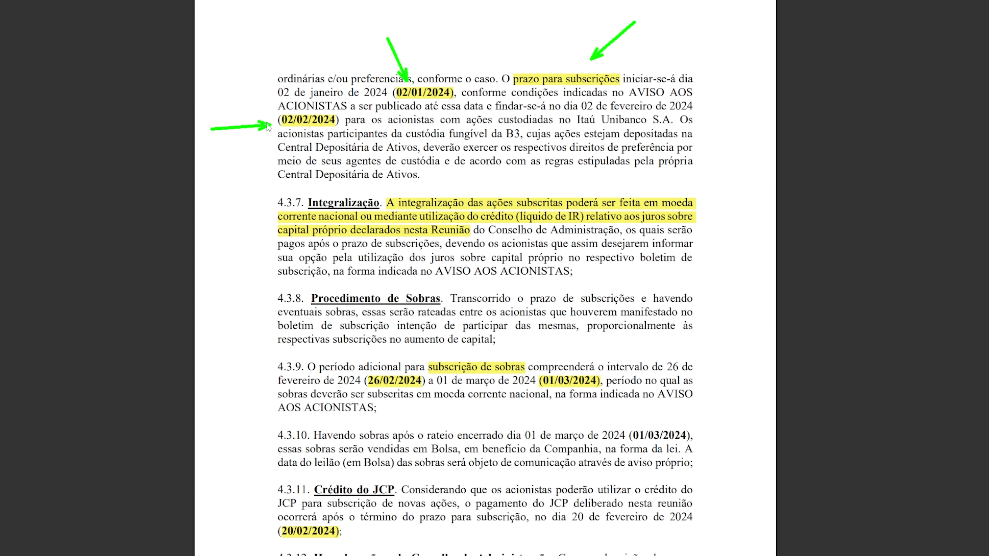
mouse_move(227, 210)
mouse_down()
mouse_move(260, 229)
mouse_move(260, 207)
mouse_up()
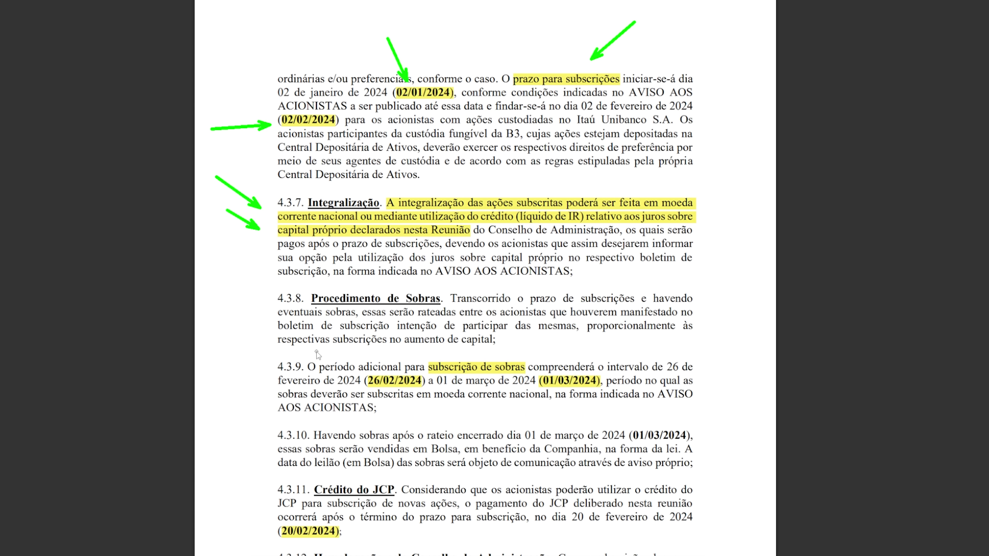
Draw arrows to "subscrição de sobras" and its 26/02/2024 and 01/03/2024 dates in item 4.3.9.
drag(539, 336, 509, 355)
drag(410, 424, 404, 394)
drag(557, 416, 564, 395)
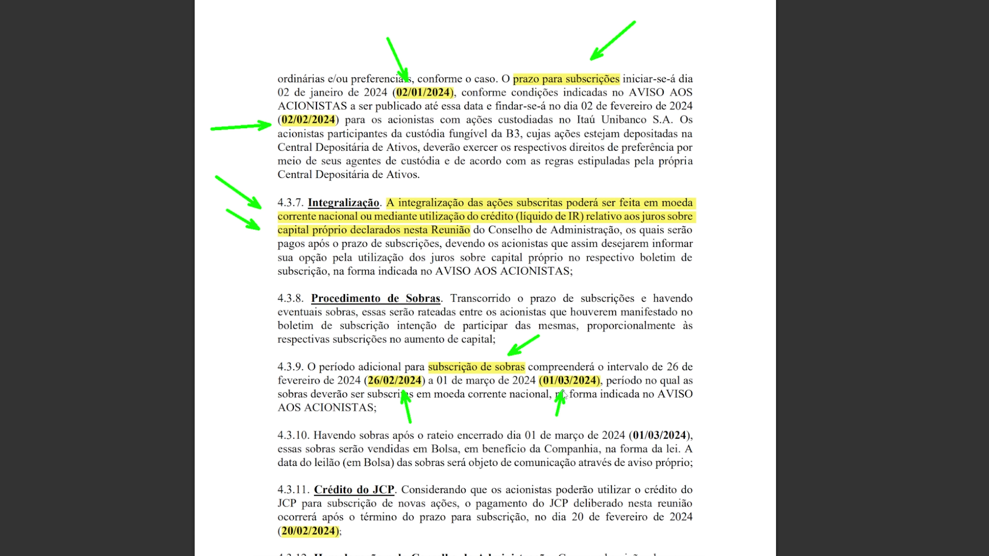